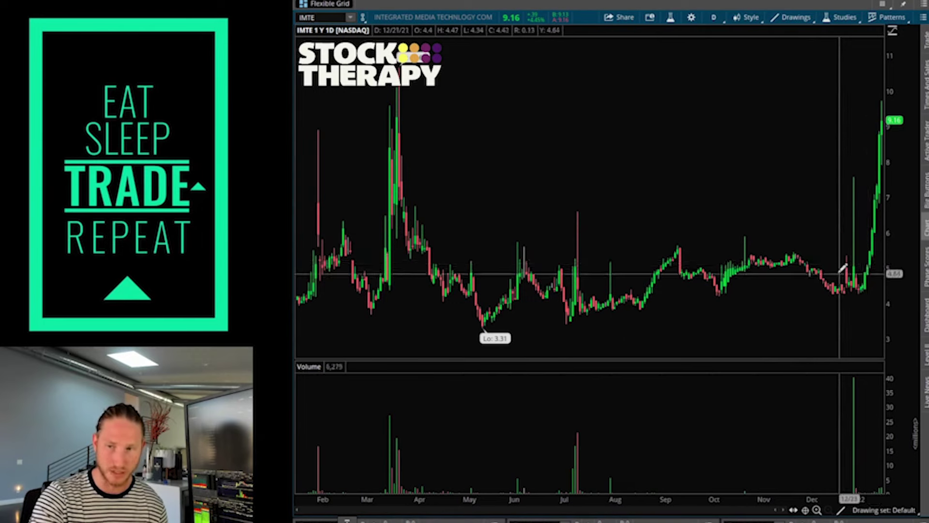
# Zoom the IMTE daily chart in to the mid-December through mid-January candles
pyautogui.scroll(5, 843, 269)
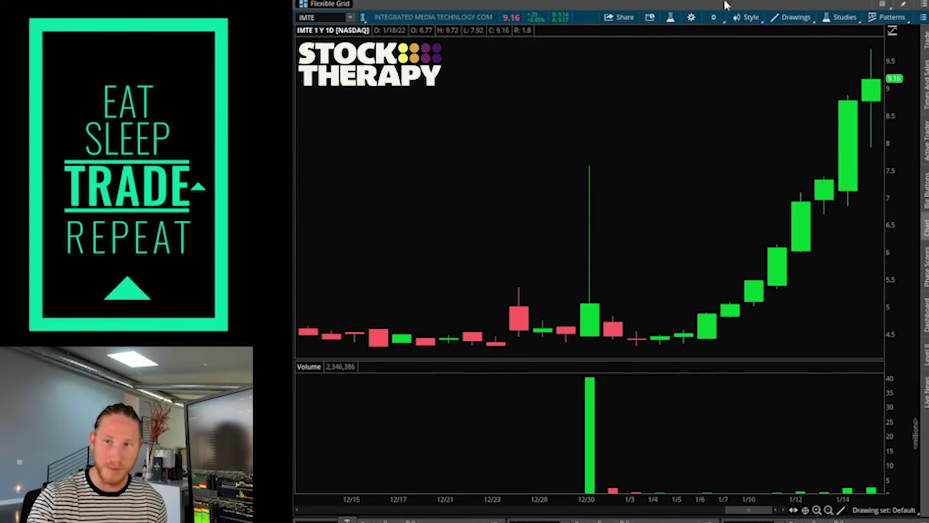
# Switch IMTE to 5-minute candles with the time interval limited to Today
pyautogui.click(714, 18)
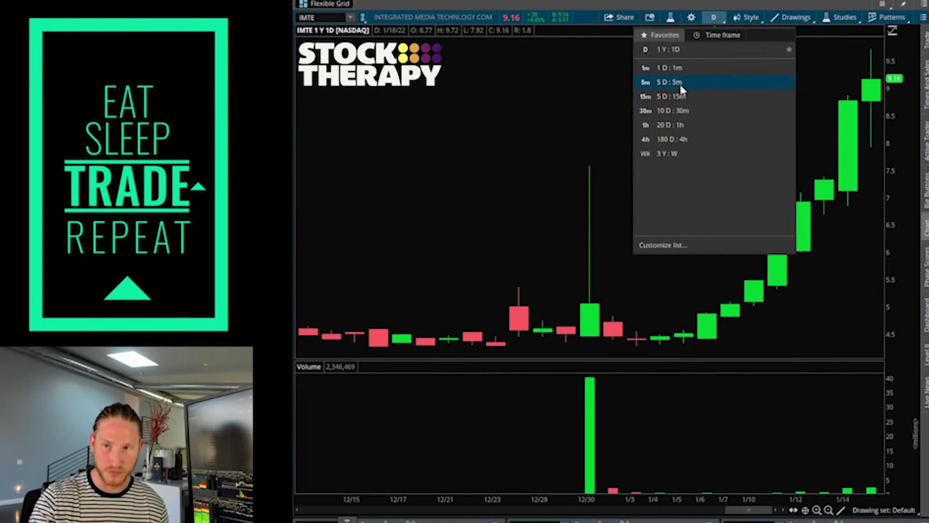
pyautogui.click(680, 80)
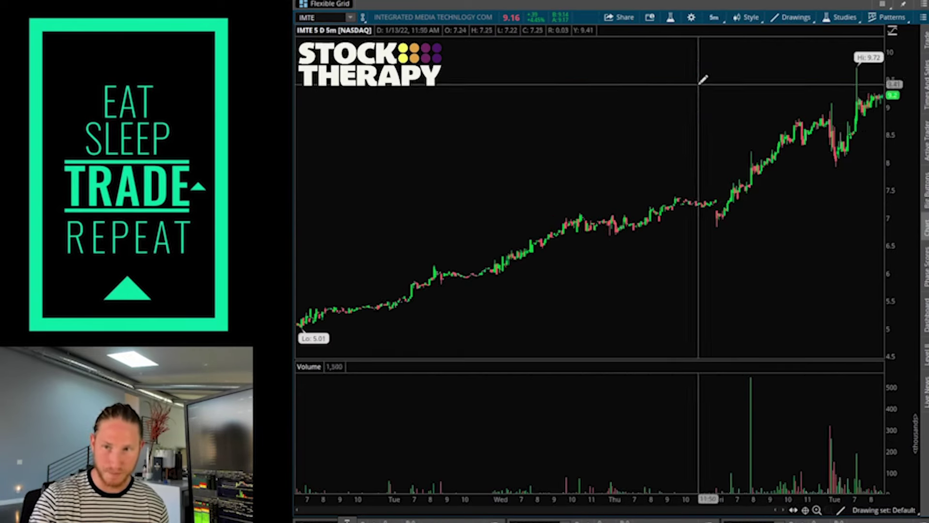
pyautogui.click(715, 19)
pyautogui.click(721, 34)
pyautogui.click(760, 103)
pyautogui.scroll(2, 750, 114)
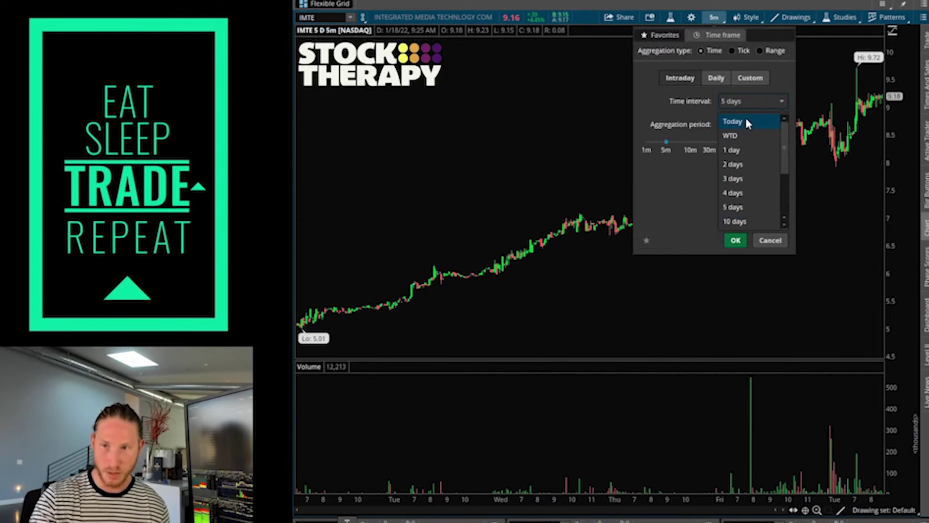
pyautogui.click(746, 119)
pyautogui.click(733, 241)
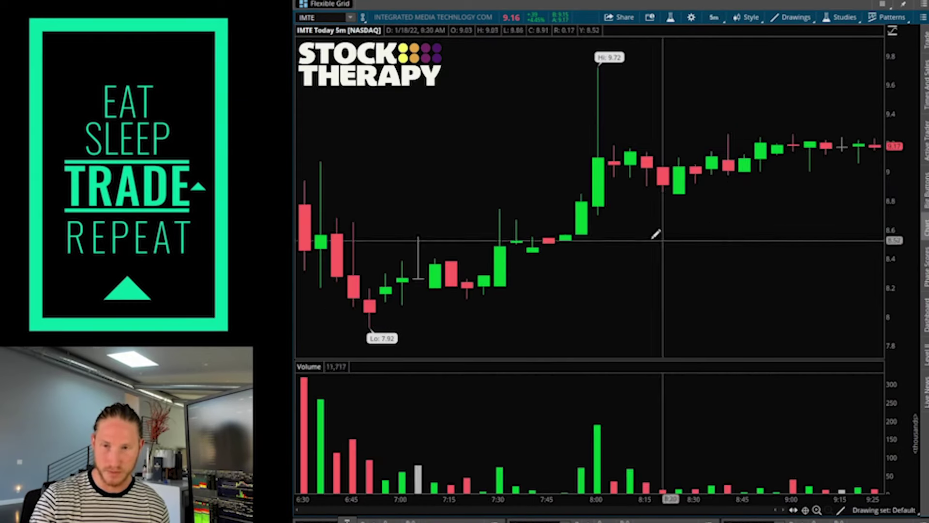
# Change the 5-minute chart's time interval to 1 day
pyautogui.click(714, 18)
pyautogui.click(721, 35)
pyautogui.click(756, 102)
pyautogui.click(742, 136)
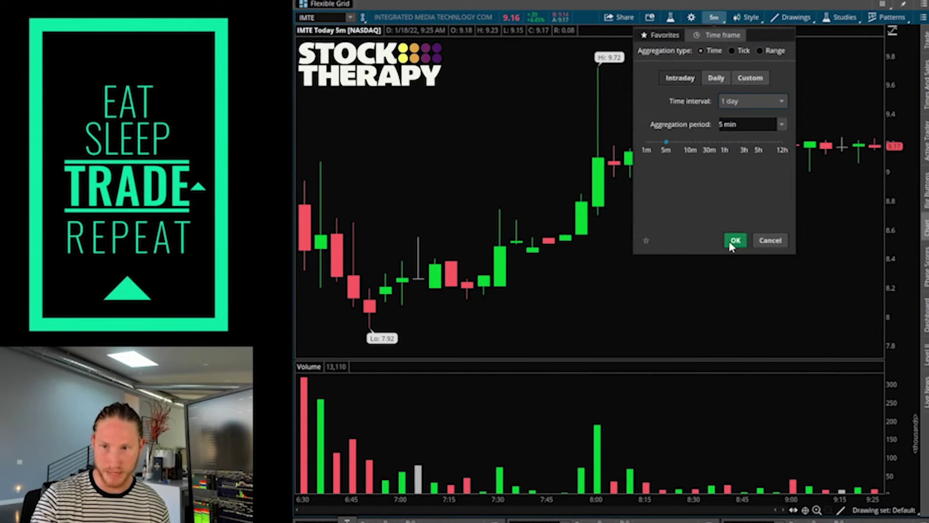
pyautogui.click(734, 241)
# Draw IMTE support lines near 8.8 and 8.55, then switch to BBIG's one-year daily chart
pyautogui.moveTo(574, 153); pyautogui.dragTo(878, 151)
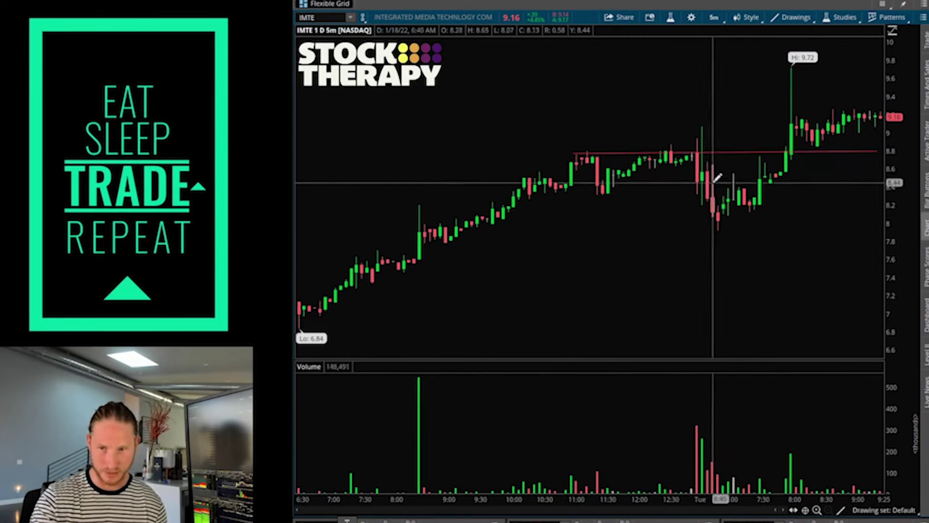
pyautogui.moveTo(655, 173); pyautogui.dragTo(842, 173)
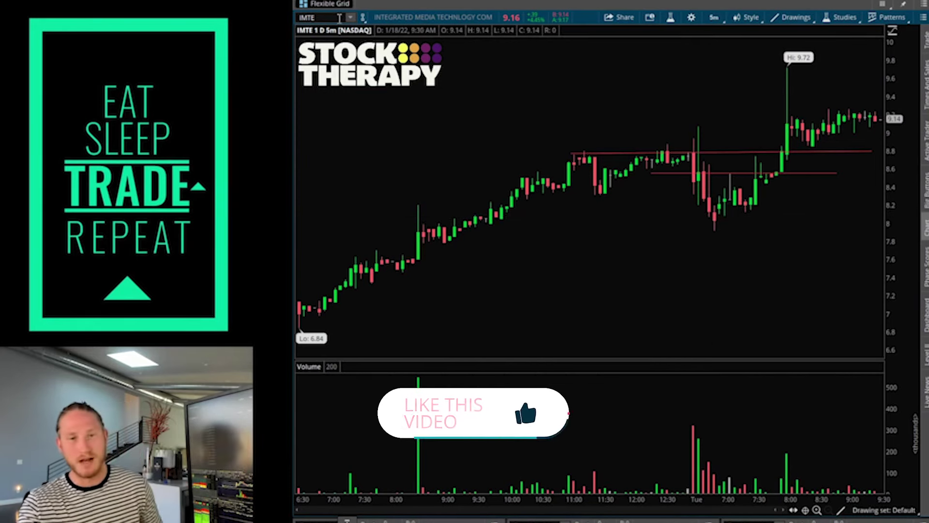
pyautogui.click(715, 20)
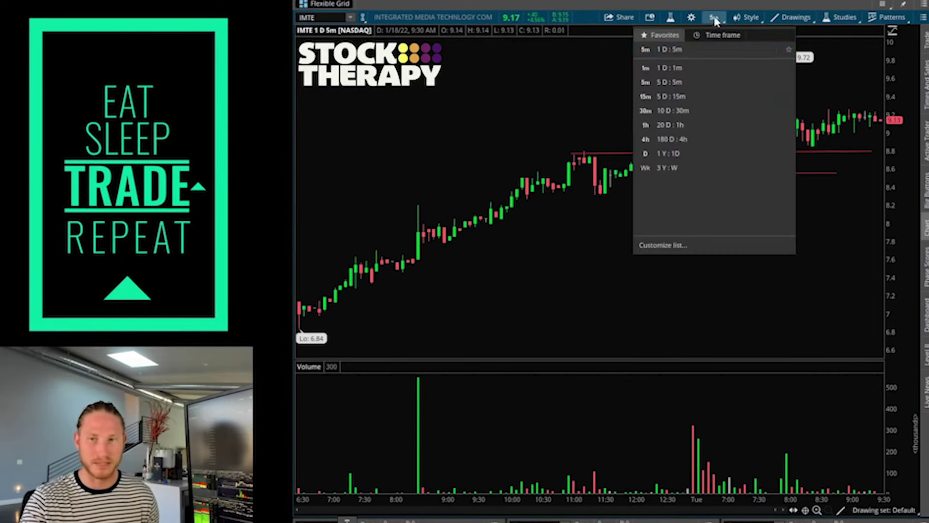
pyautogui.click(691, 154)
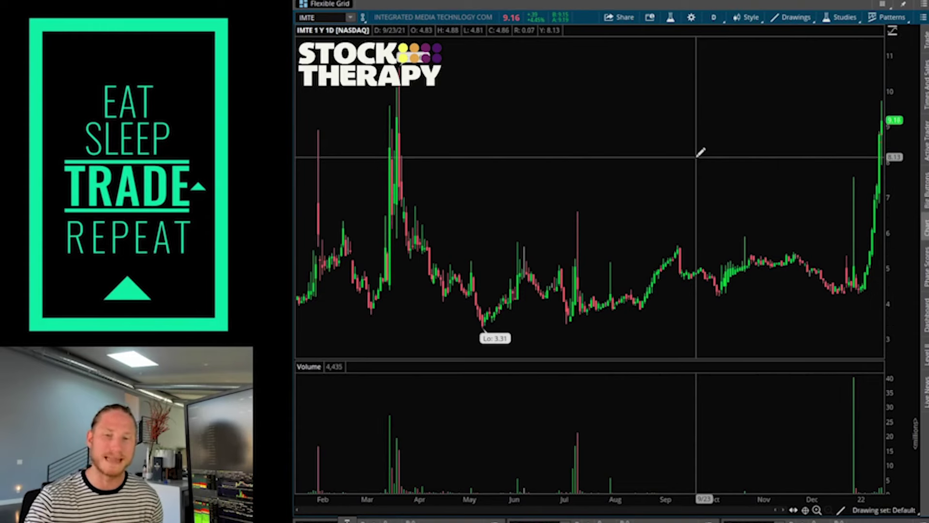
pyautogui.click(337, 18)
pyautogui.write('BBIG')
pyautogui.press('Return')
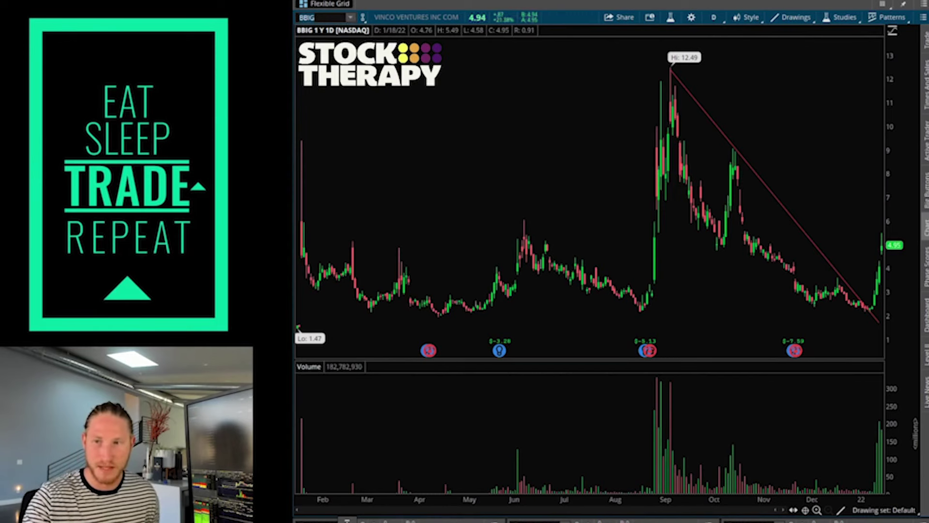
pyautogui.scroll(5, 849, 264)
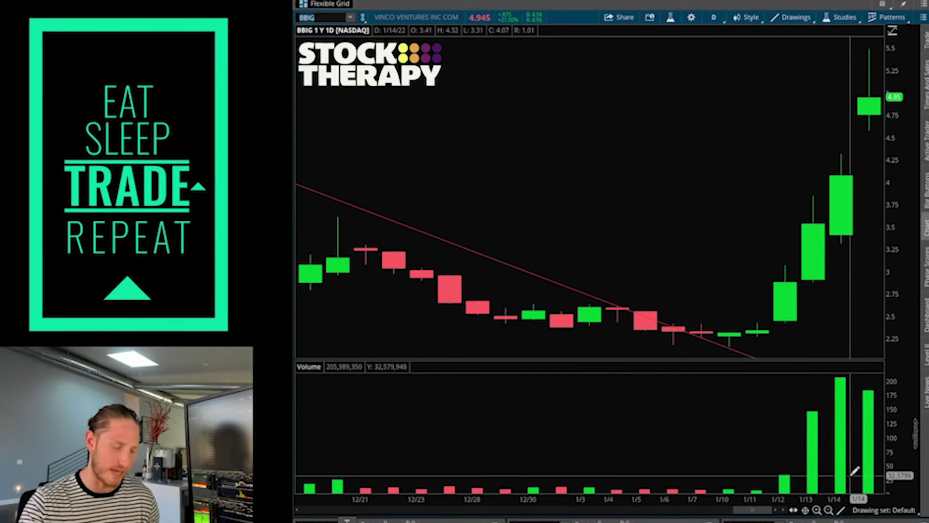
pyautogui.press('Return')
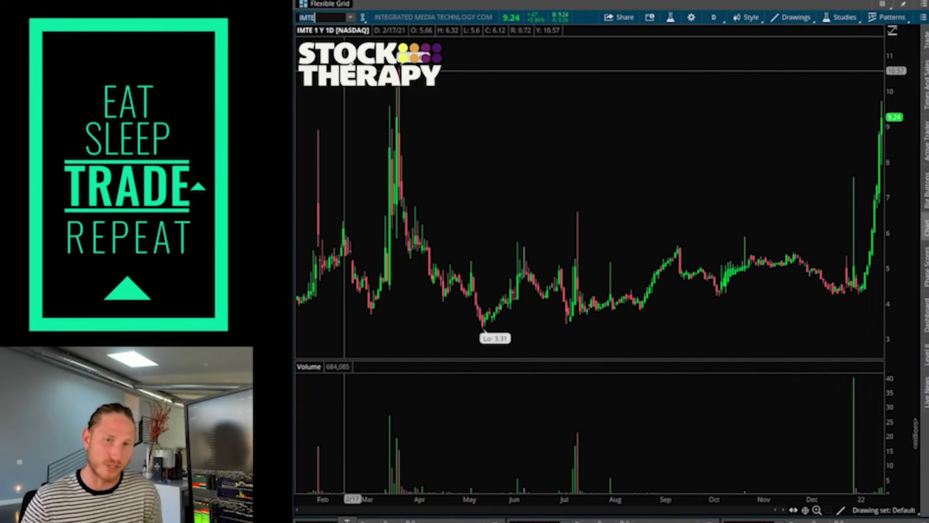
# Enter BBIG in the symbol box to load its one-year daily chart
pyautogui.write('BIG')
pyautogui.press('Return')
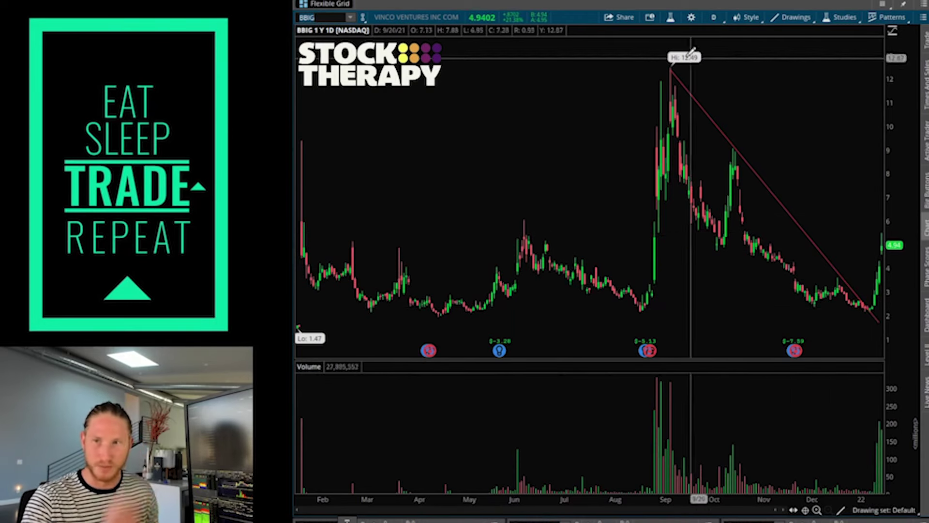
# Set BBIG to 5-day 15-minute candles and draw a rising trendline under Wednesday-to-Tuesday lows
pyautogui.click(714, 17)
pyautogui.click(682, 98)
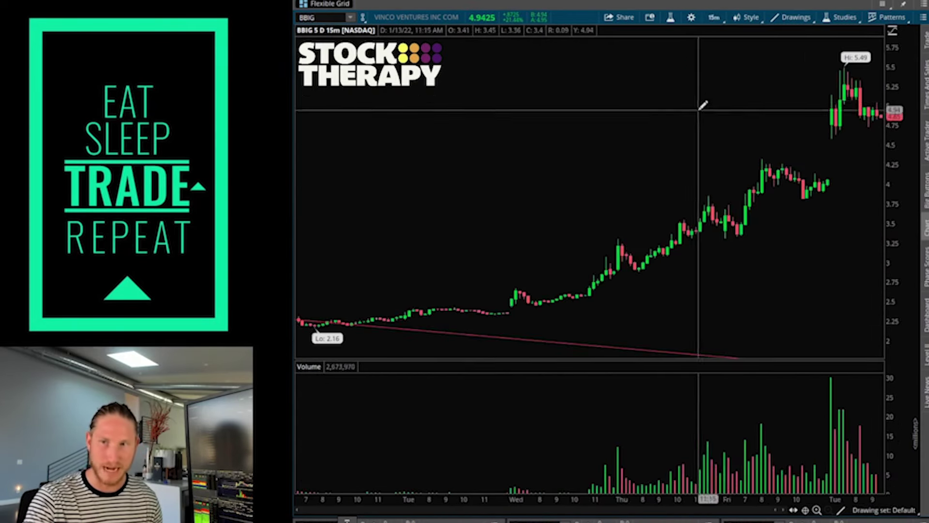
pyautogui.click(537, 315)
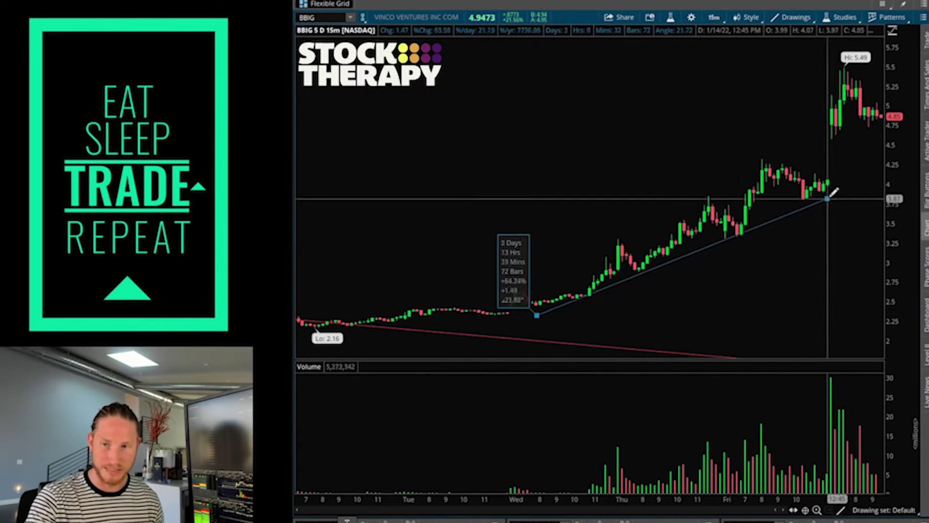
pyautogui.click(853, 183)
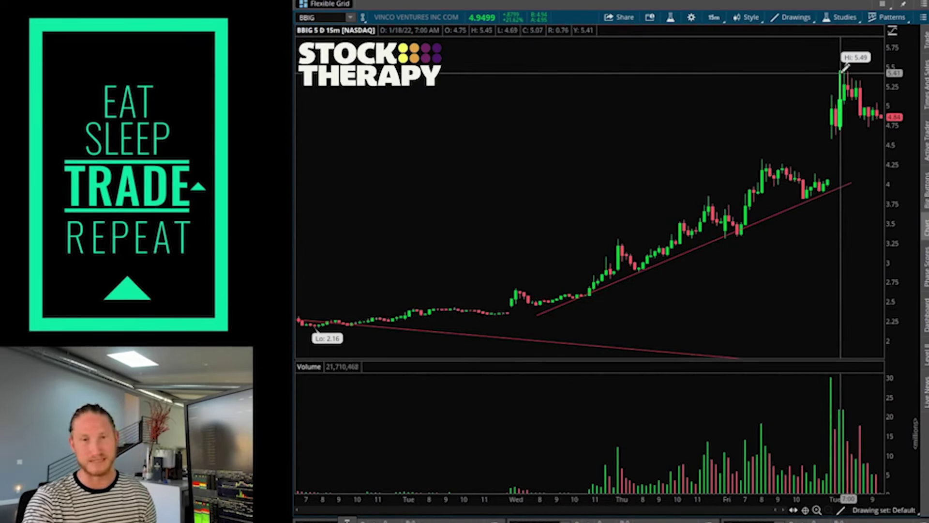
pyautogui.click(721, 21)
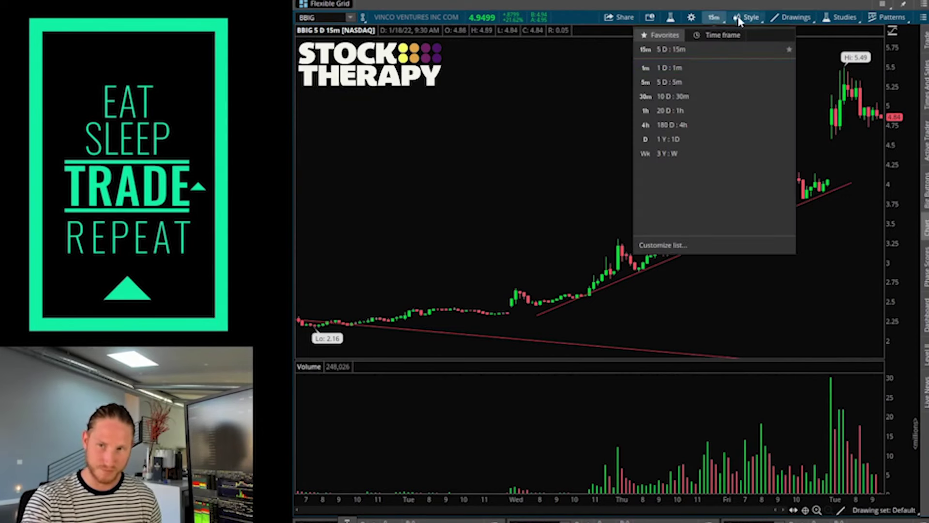
# Choose 1 Y : 1D to put BBIG back on its one-year daily chart
pyautogui.click(687, 137)
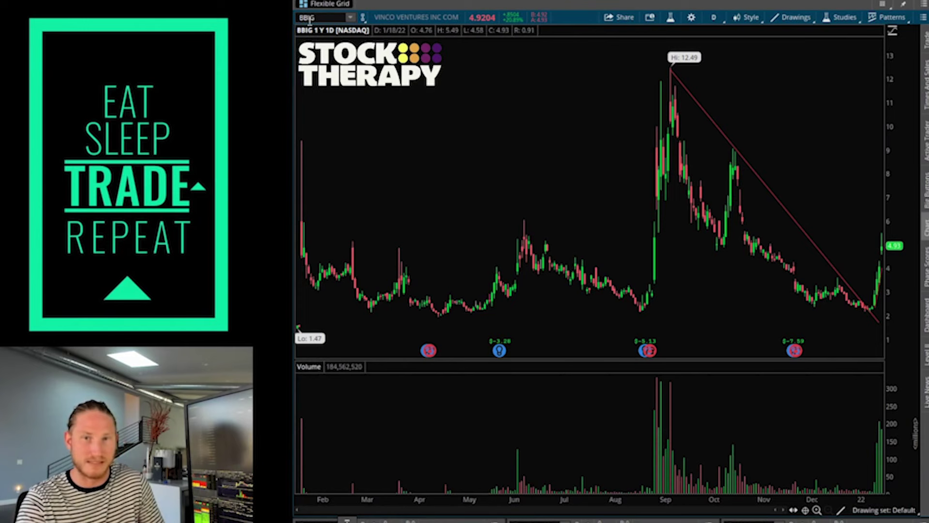
# Enter IMTE in the symbol box to load its one-year daily chart
pyautogui.write('IMTE')
pyautogui.press('Return')
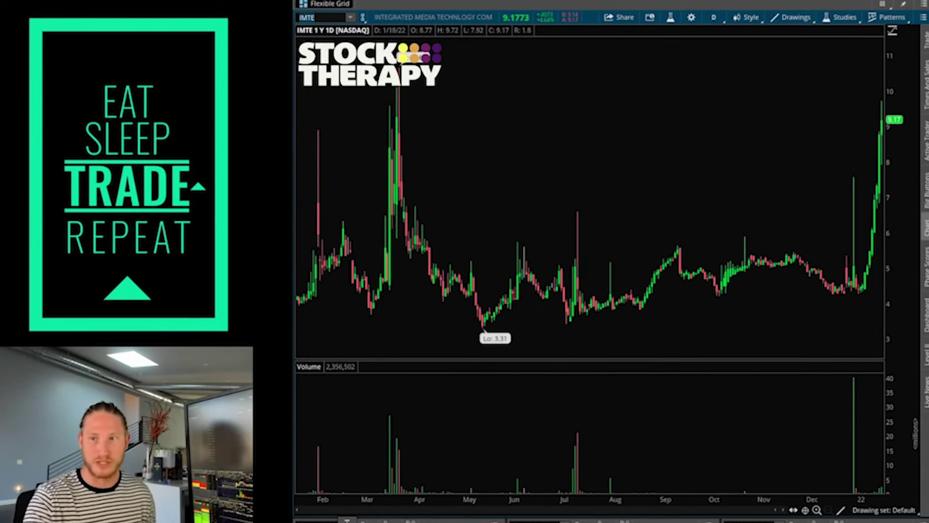